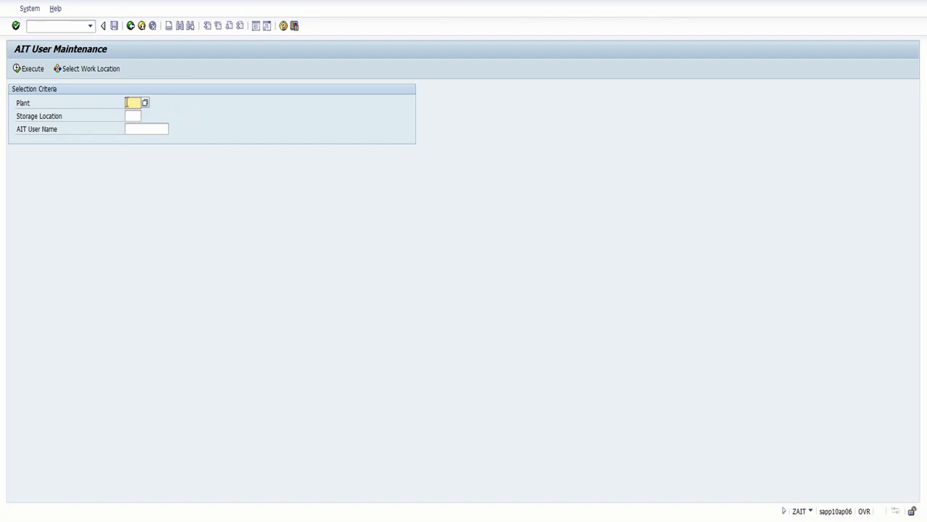
# Enter 2000 as the Plant on the AIT User Maintenance selection screen
pyautogui.write('2000')
# Enter storage location 0WKK and bring up the AIT User Name search help
pyautogui.click(137, 117)
pyautogui.write('0wkk')
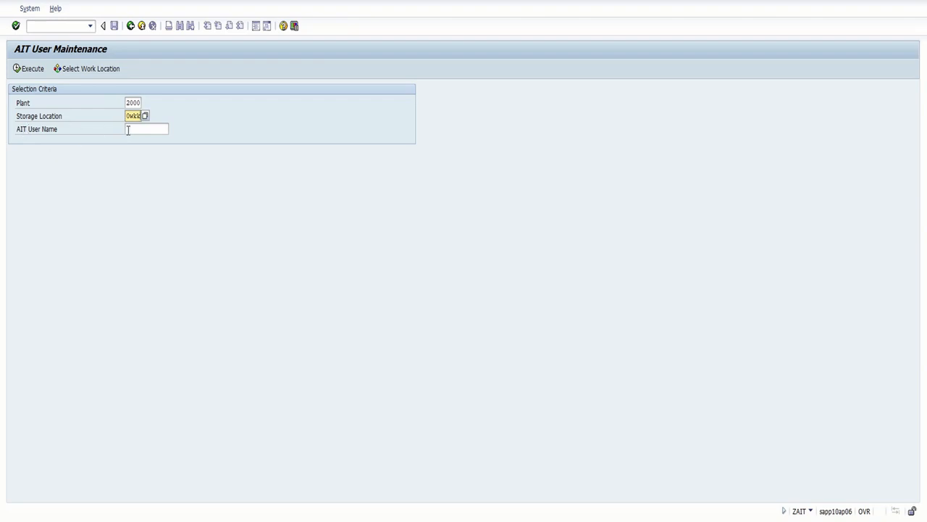
pyautogui.click(157, 130)
pyautogui.click(171, 131)
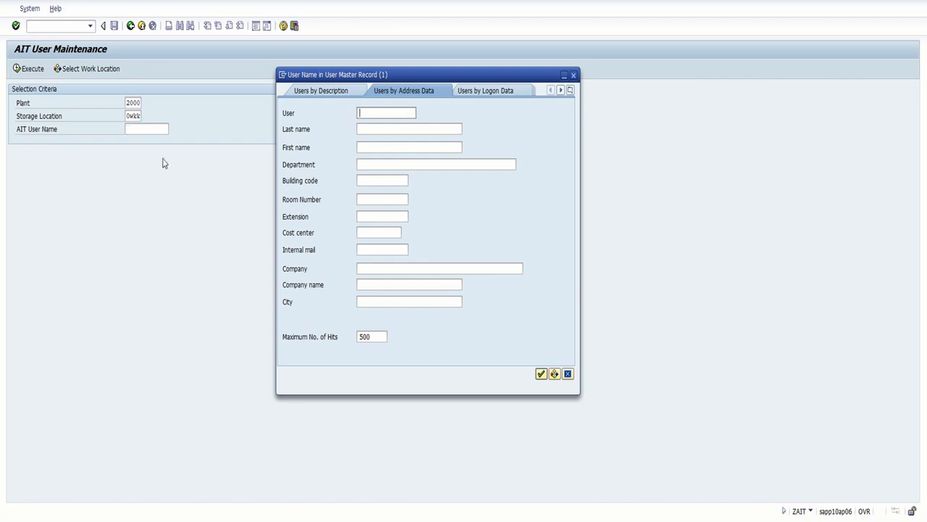
# Search for the user by last and first name and take the match as AIT User Name
pyautogui.click(367, 129)
pyautogui.press('Tab')
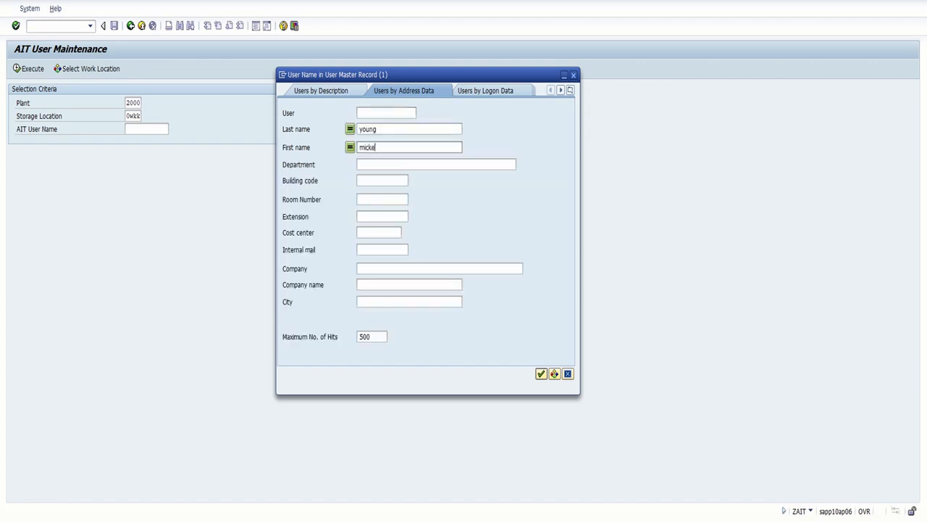
pyautogui.press('Return')
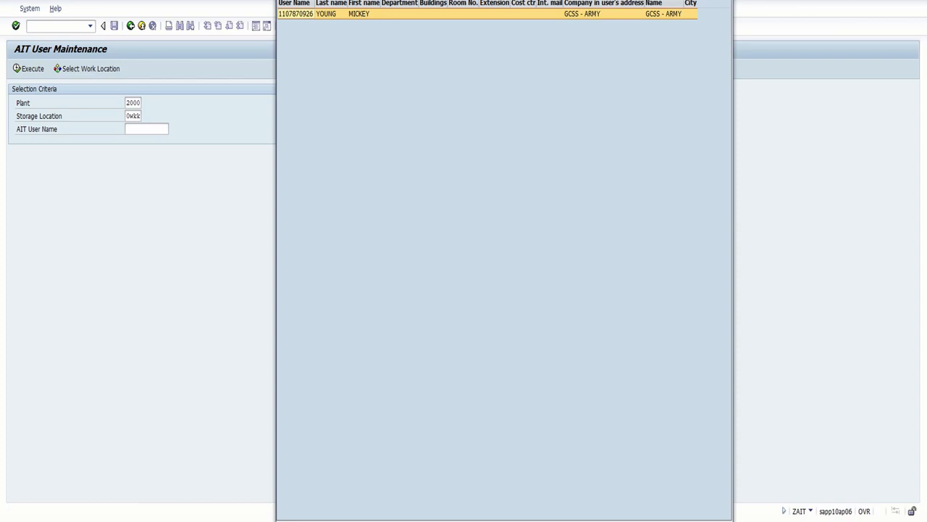
pyautogui.press('Return')
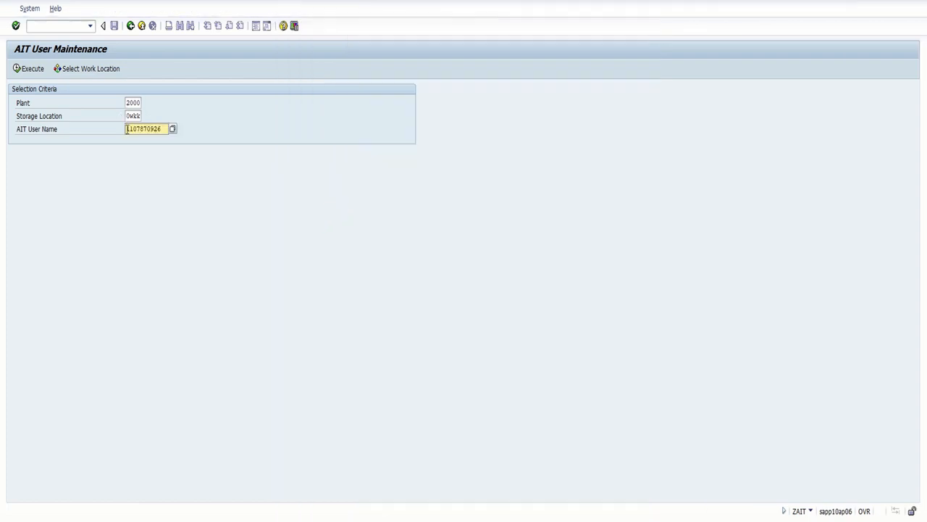
# Create a new record for the user with end date 06-23-2023 and add it
pyautogui.click(32, 69)
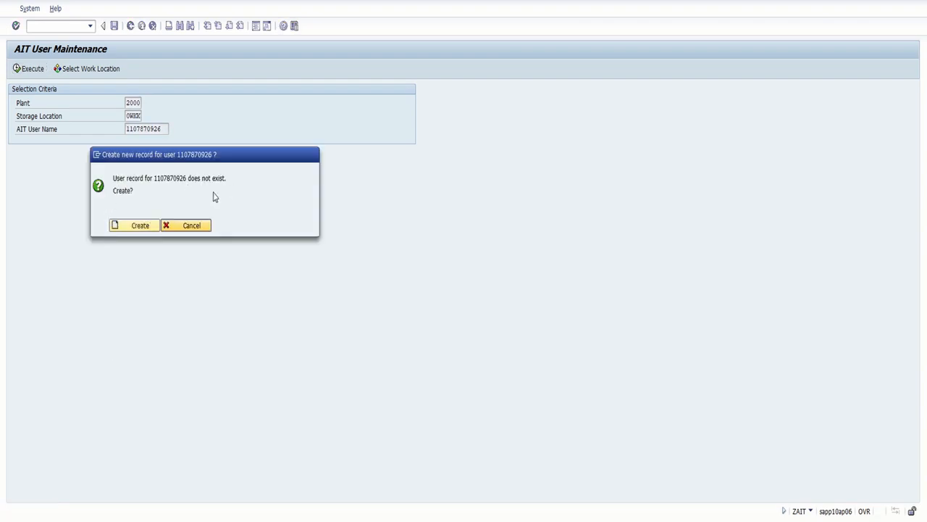
pyautogui.click(144, 227)
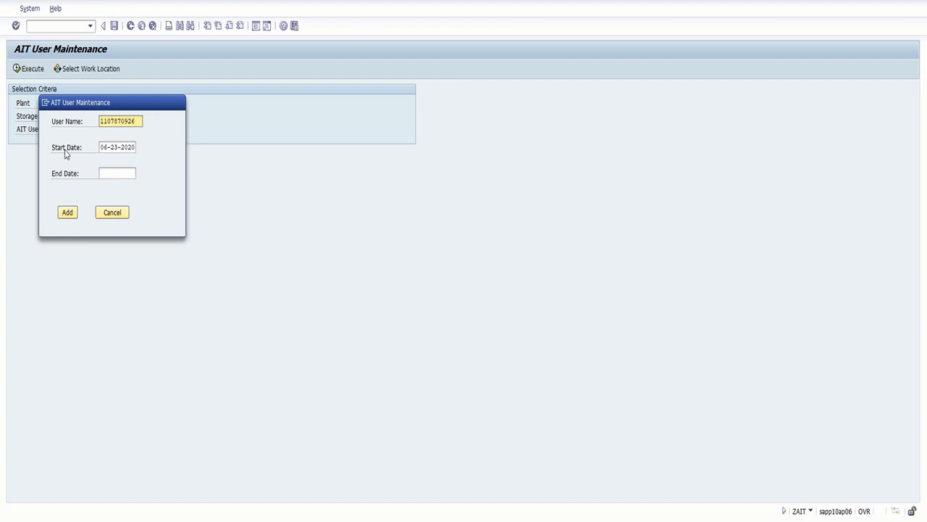
pyautogui.click(116, 174)
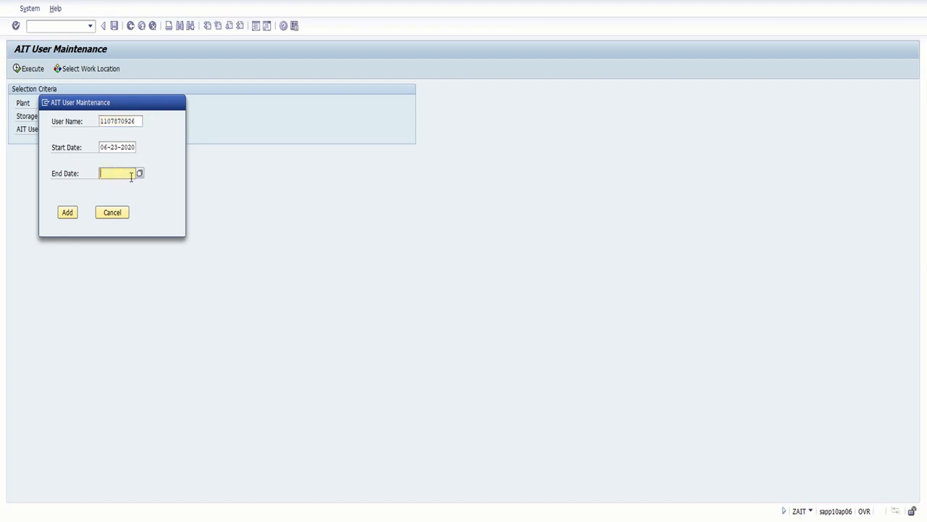
pyautogui.click(139, 176)
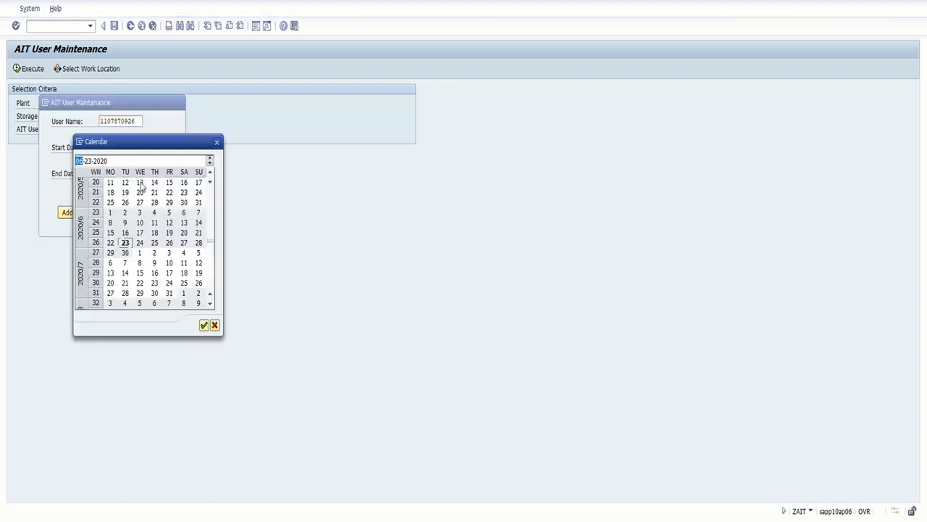
pyautogui.click(120, 160)
pyautogui.write('2023')
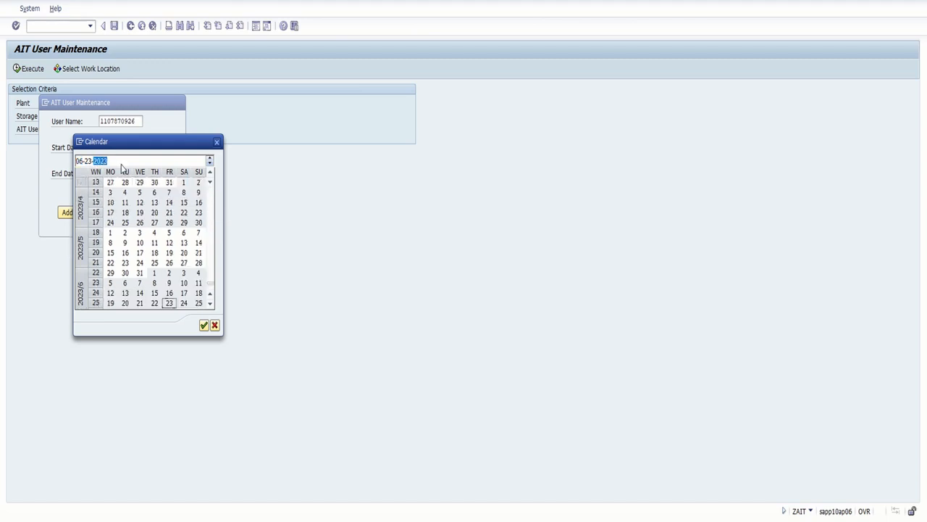
pyautogui.click(204, 324)
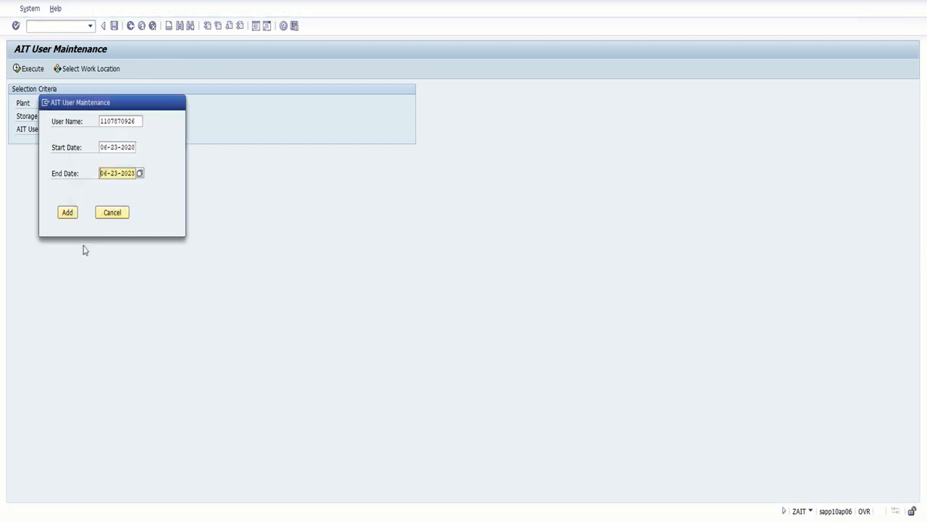
pyautogui.click(69, 213)
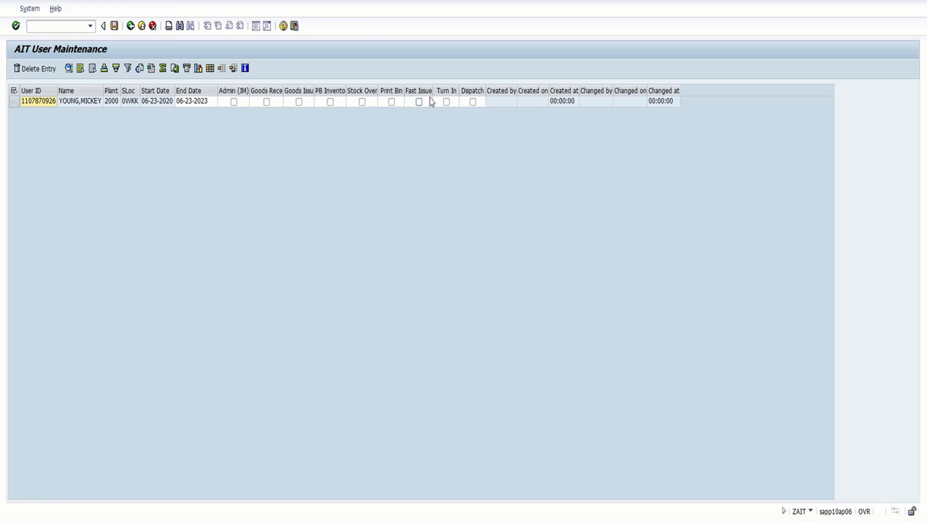
# Tick all nine permission boxes, from Admin (IM) through Dispatch
pyautogui.click(233, 101)
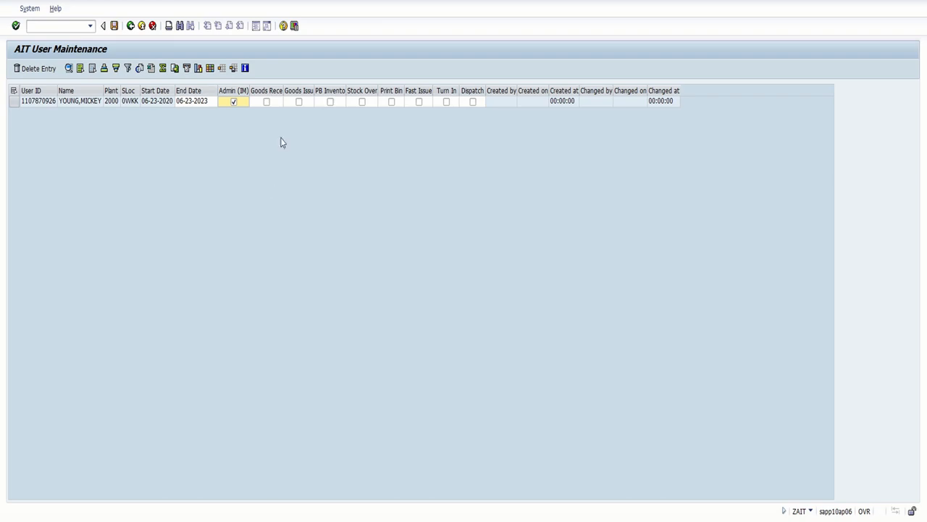
pyautogui.click(267, 102)
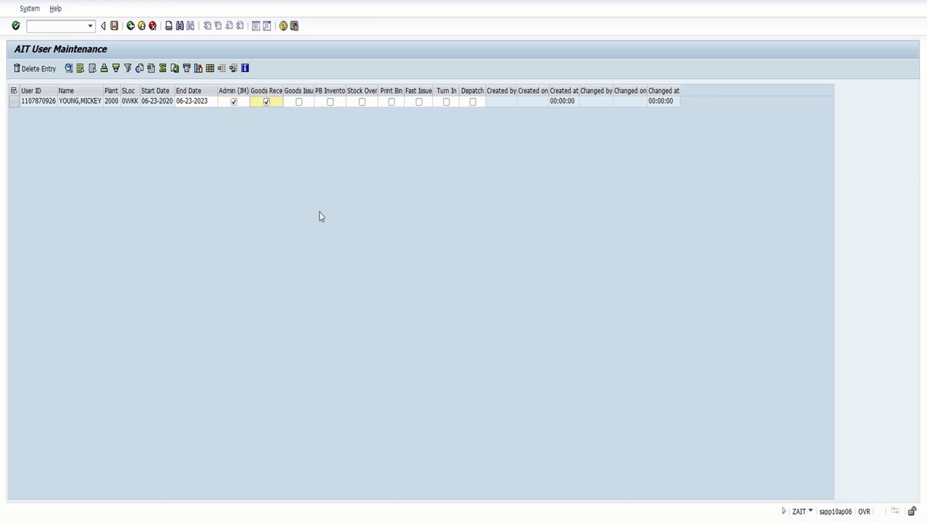
pyautogui.click(299, 101)
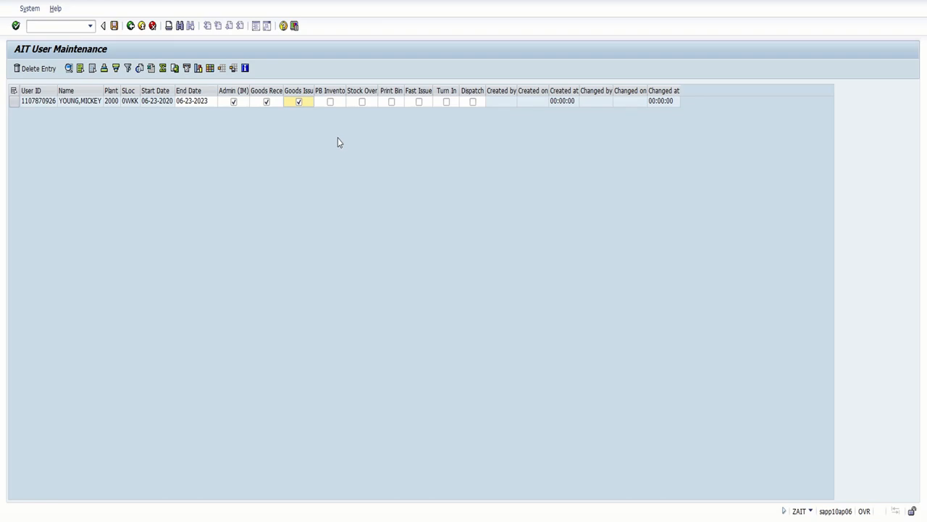
pyautogui.click(330, 102)
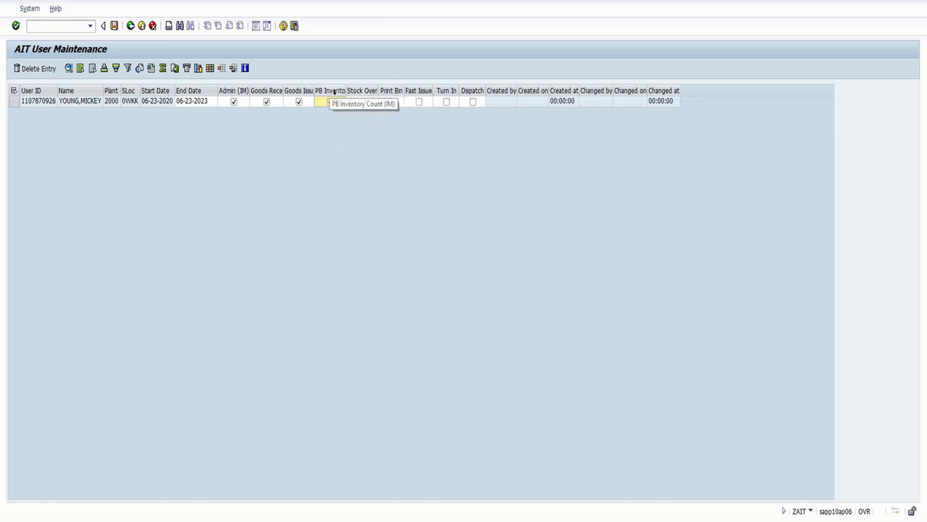
pyautogui.click(362, 102)
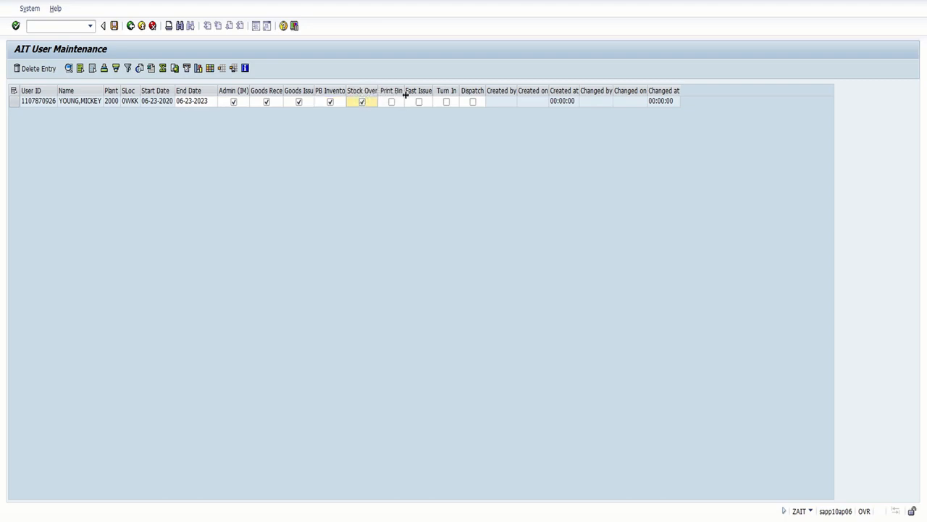
pyautogui.click(392, 102)
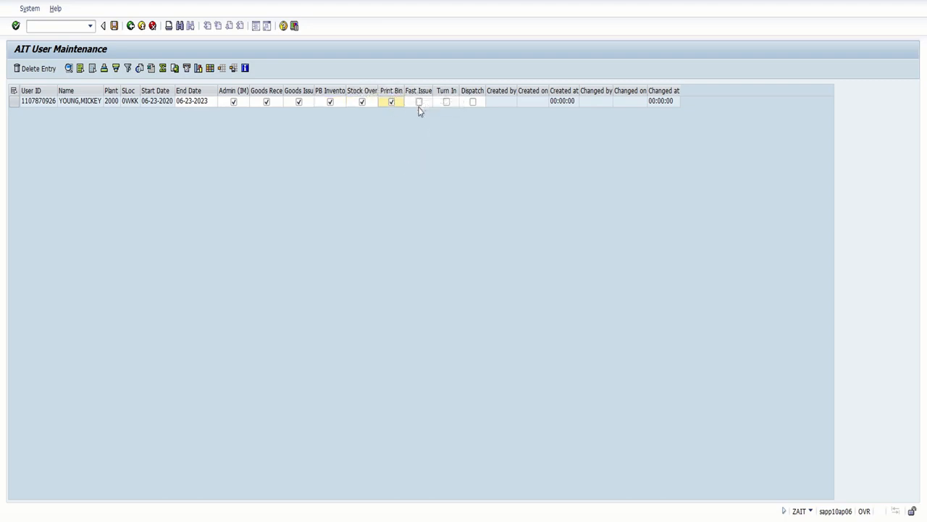
pyautogui.click(419, 102)
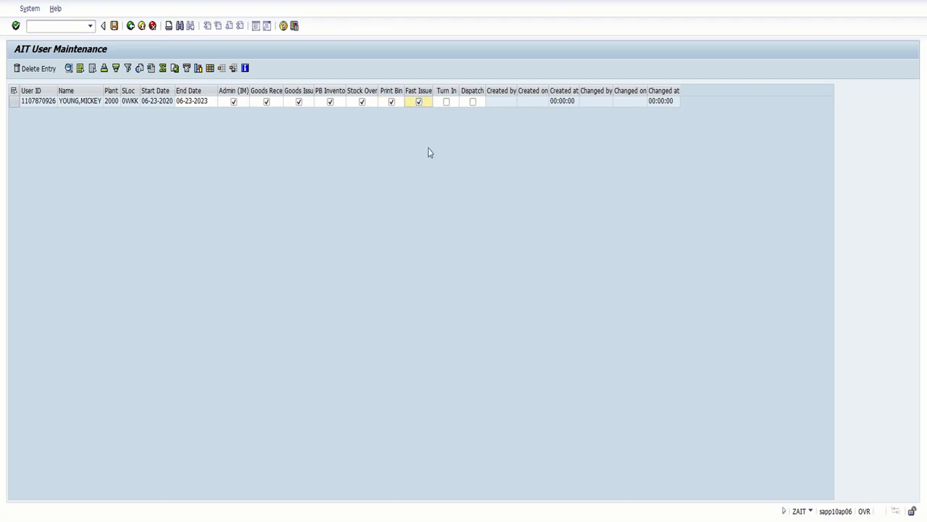
pyautogui.click(447, 102)
pyautogui.click(472, 102)
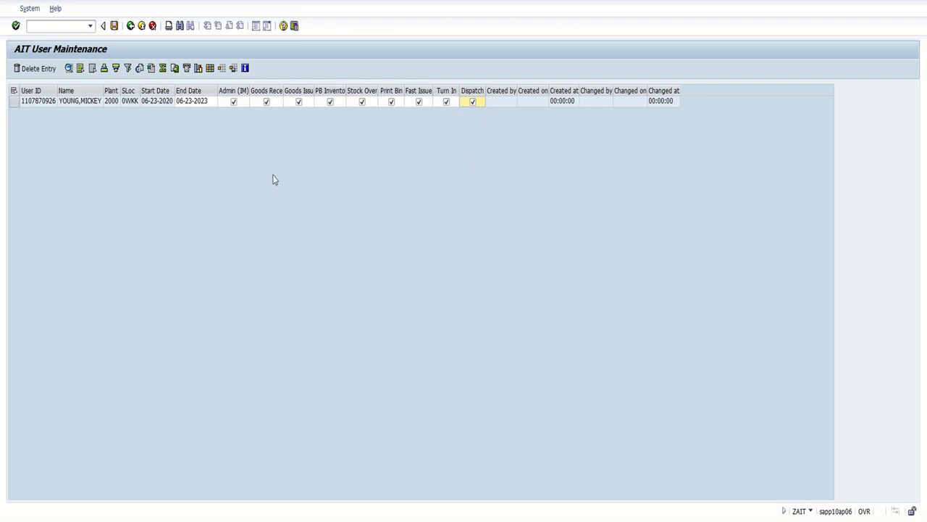
# Save the record, acknowledge the 'Record(s) saved' message, and go back to the selection criteria
pyautogui.click(115, 29)
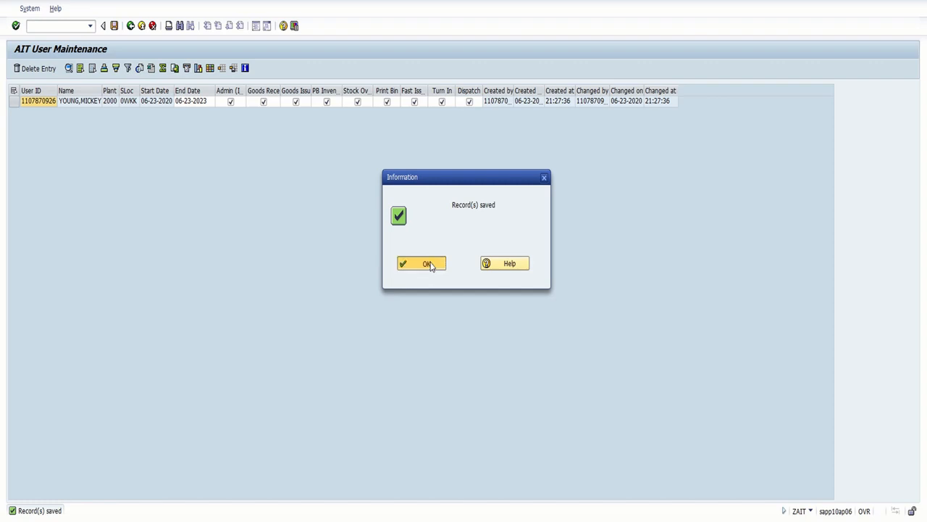
pyautogui.click(422, 263)
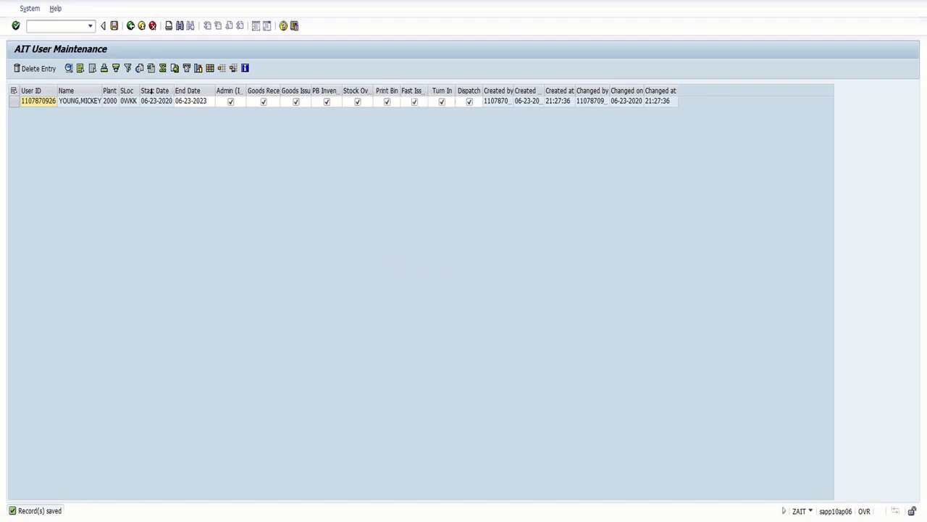
pyautogui.click(131, 27)
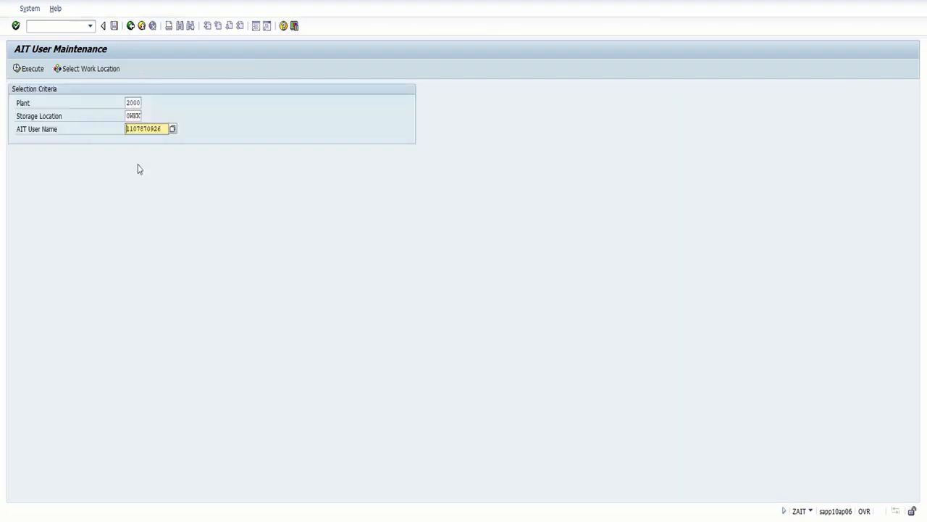
# Clear the AIT User Name filter, list all plant 2000 AIT users, then exit the transaction
pyautogui.moveTo(161, 128); pyautogui.dragTo(100, 132)
pyautogui.press('Delete')
pyautogui.click(29, 68)
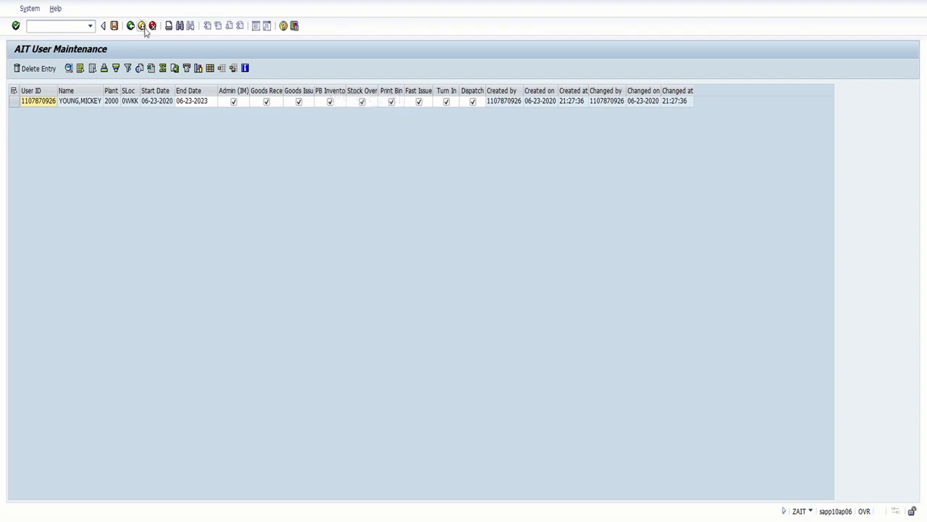
pyautogui.press('F3')
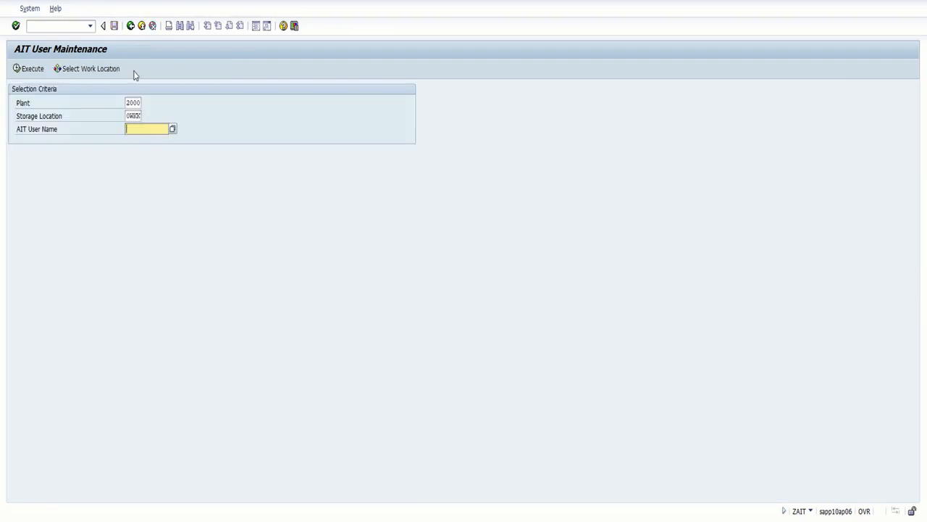
pyautogui.click(131, 30)
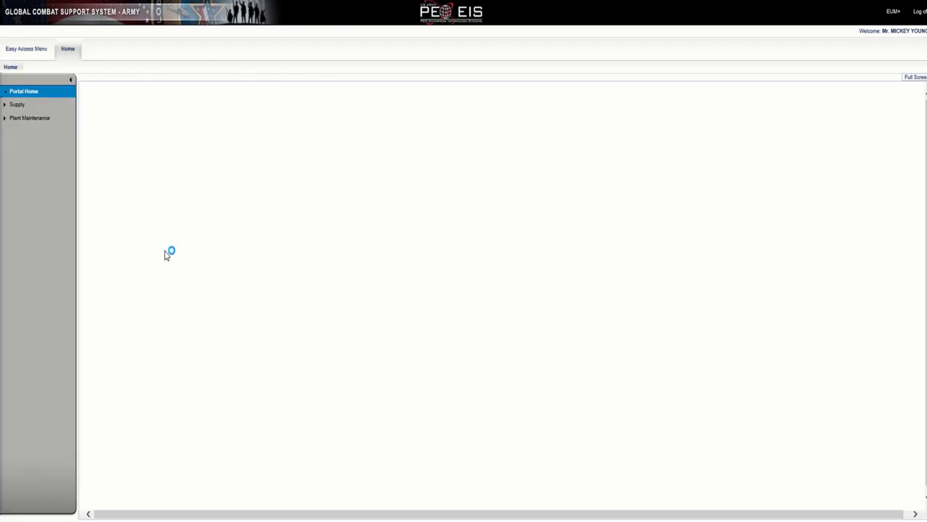
# Launch My Work Place from Plant Maintenance > My Work Place (AIT) and accept the consent notice
pyautogui.click(5, 119)
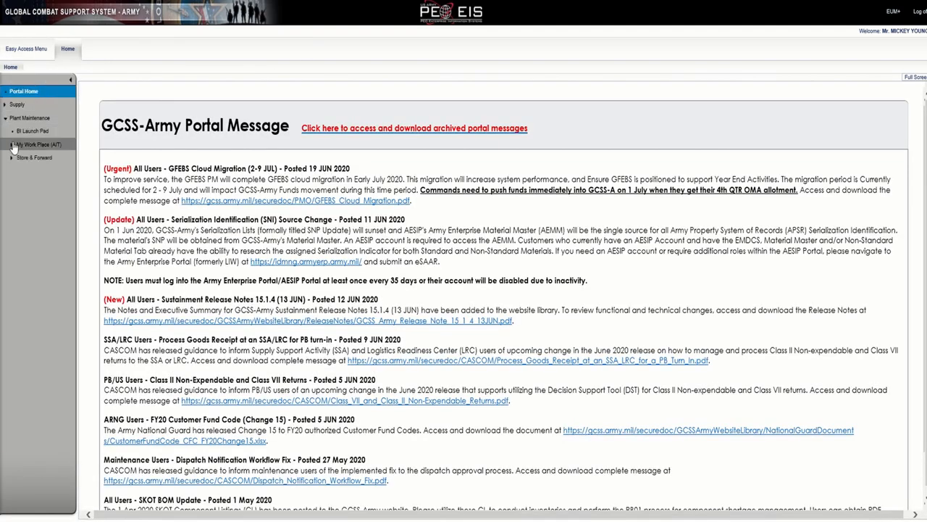
pyautogui.click(11, 145)
pyautogui.click(24, 159)
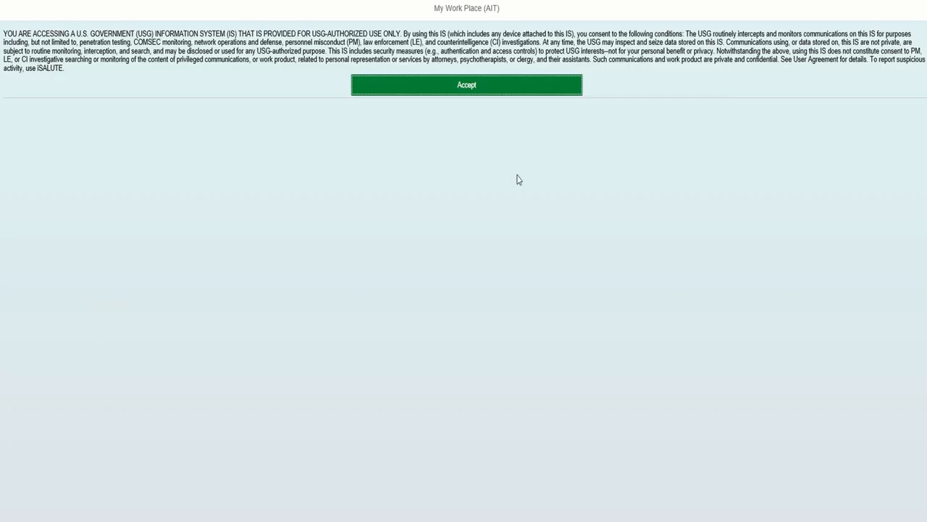
pyautogui.click(472, 84)
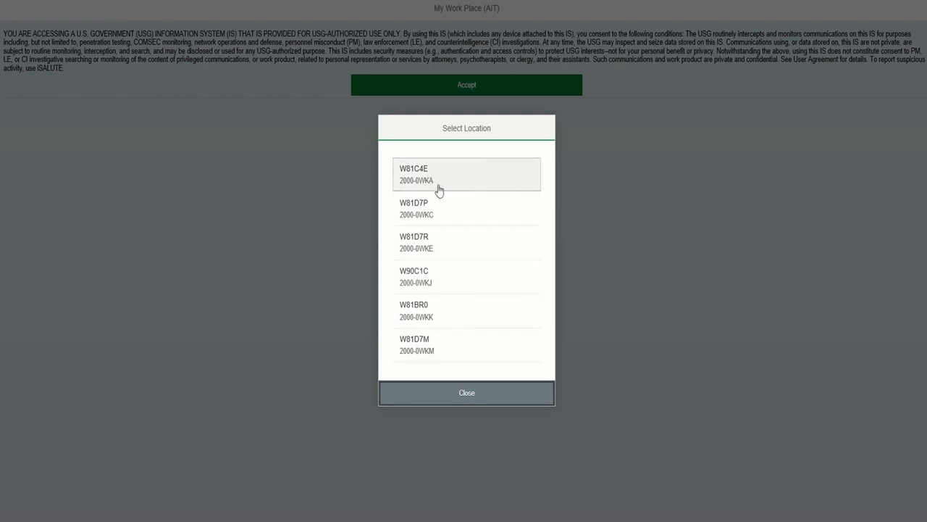
# Sign in at location W81BR0 (2000-0WKK), then reopen the Select Location list
pyautogui.click(419, 310)
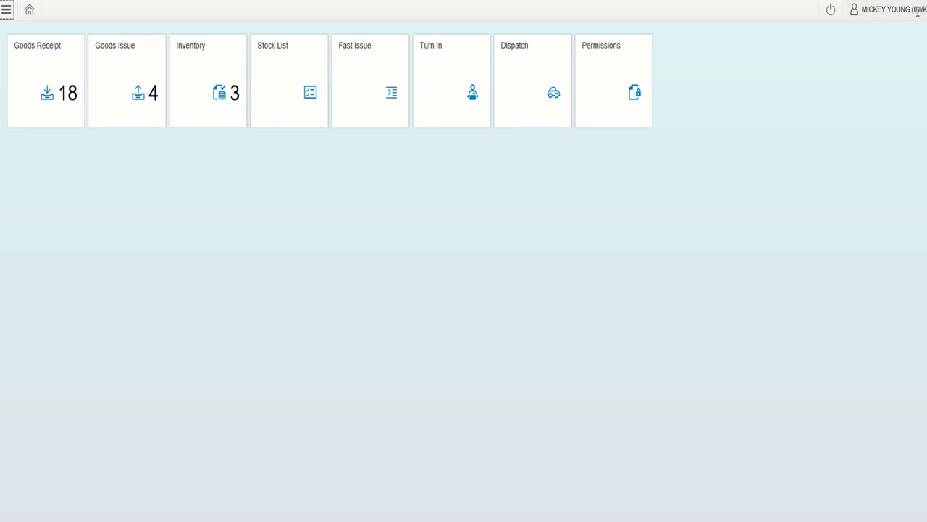
pyautogui.click(870, 8)
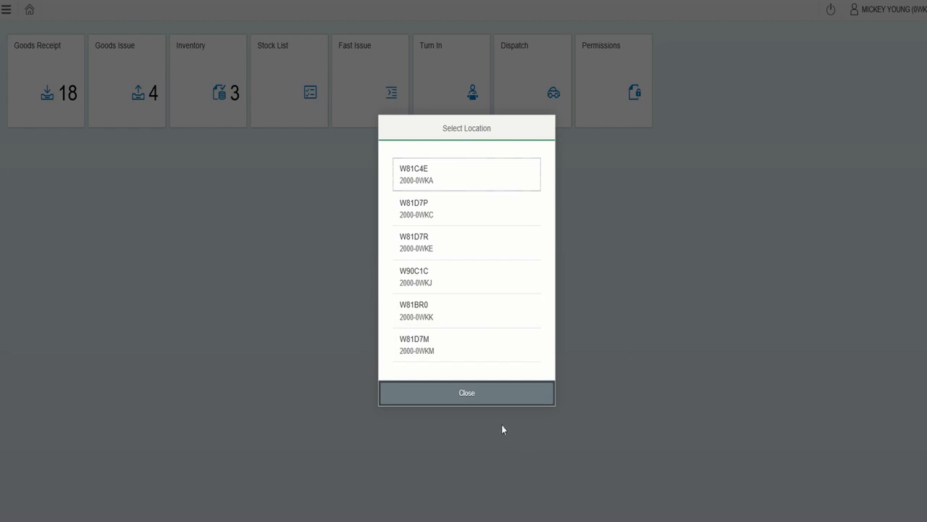
# Close Select Location, view and close the Device Info table, then head back toward Home
pyautogui.click(499, 398)
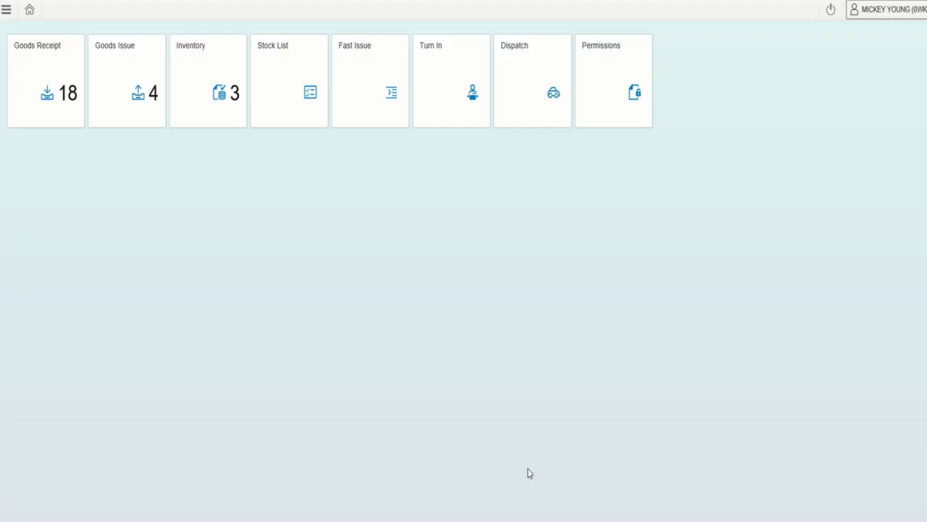
pyautogui.click(5, 10)
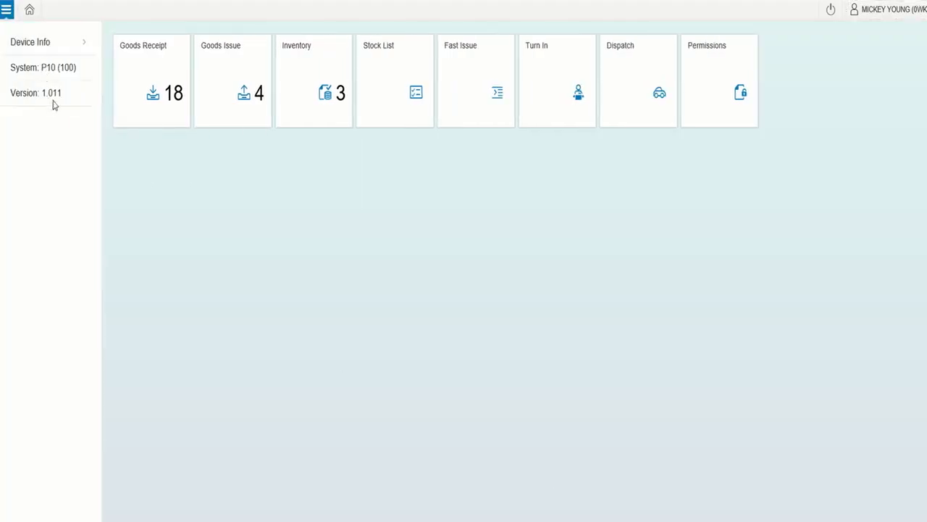
pyautogui.click(74, 41)
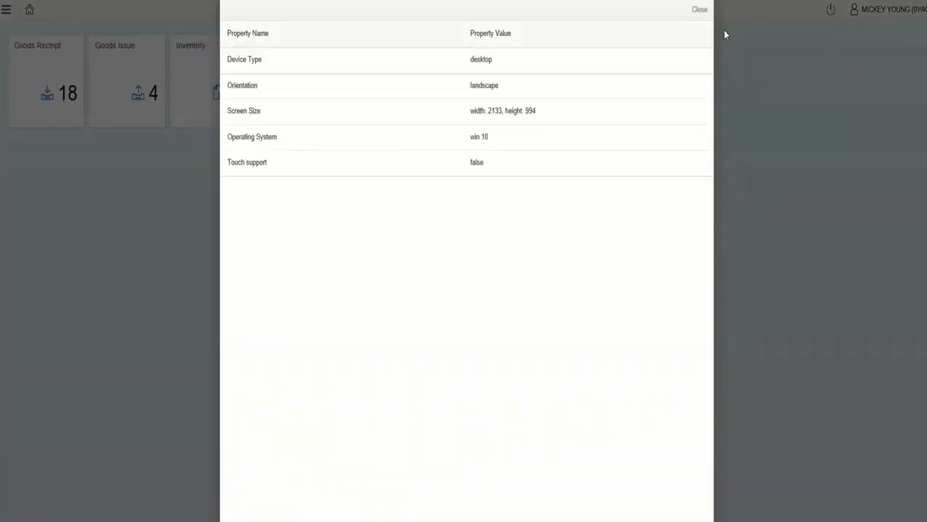
pyautogui.click(701, 10)
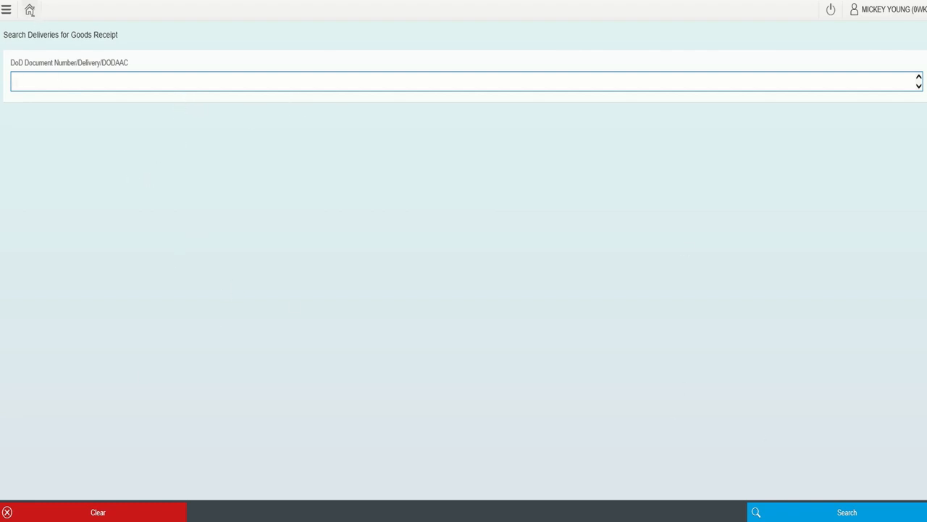
pyautogui.click(31, 10)
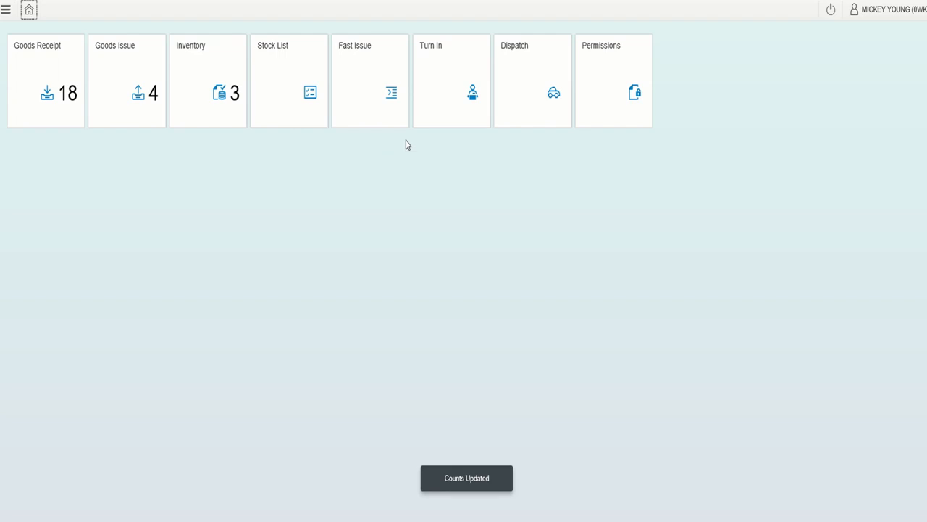
# Refresh the home tile counts twice, then log off and confirm the Logoff
pyautogui.click(29, 10)
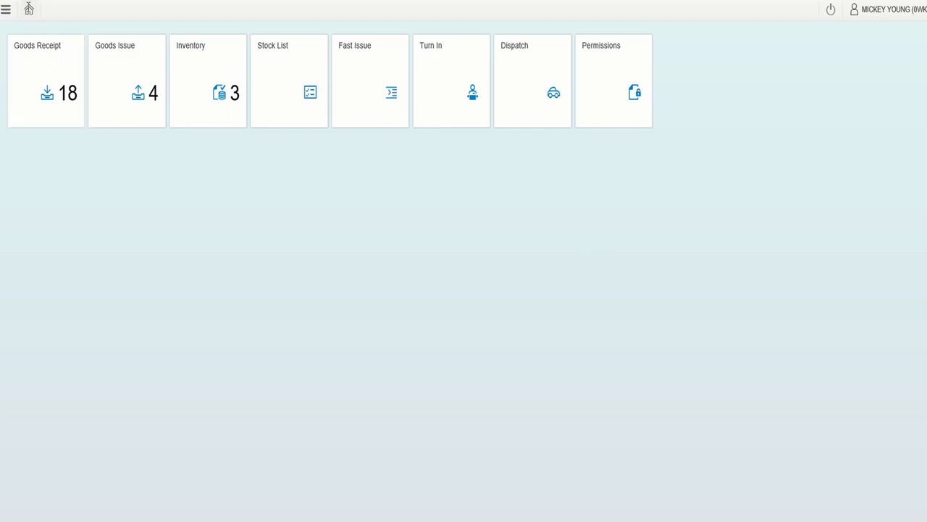
pyautogui.click(29, 8)
pyautogui.click(830, 9)
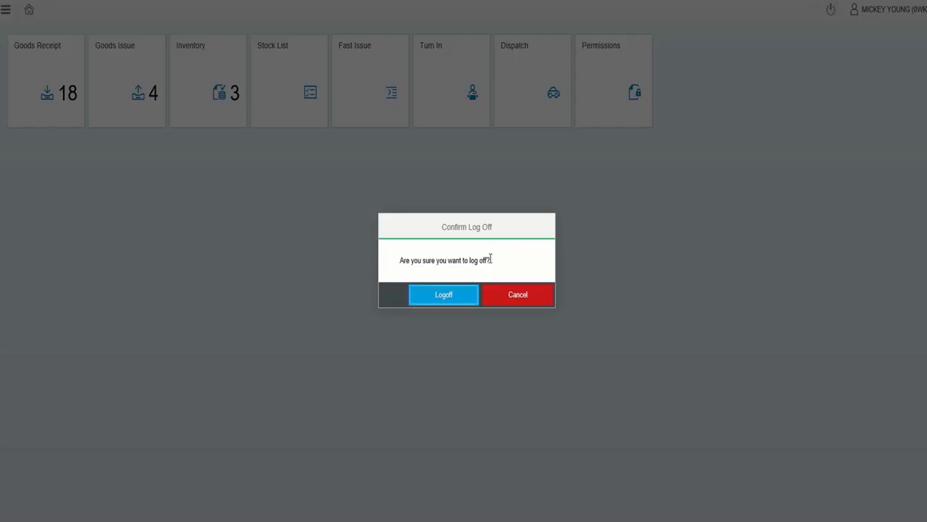
pyautogui.click(456, 300)
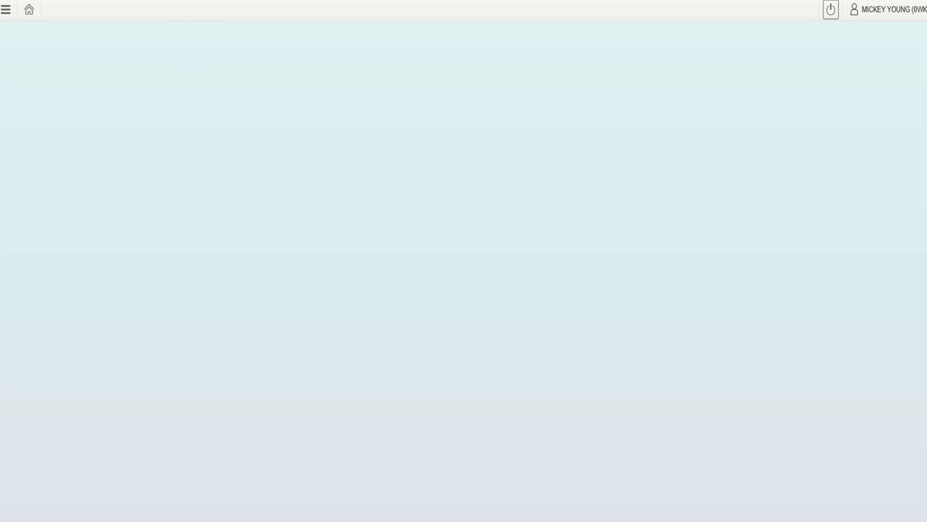